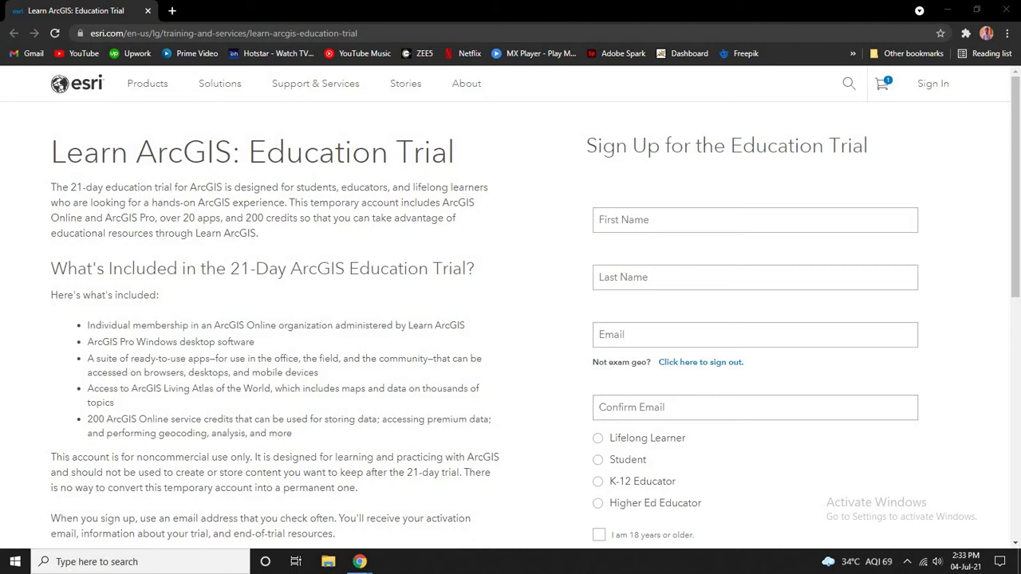
Step: Enter the applicant's first name, last name and e-mail address in the education trial form
key("ctrl+l")
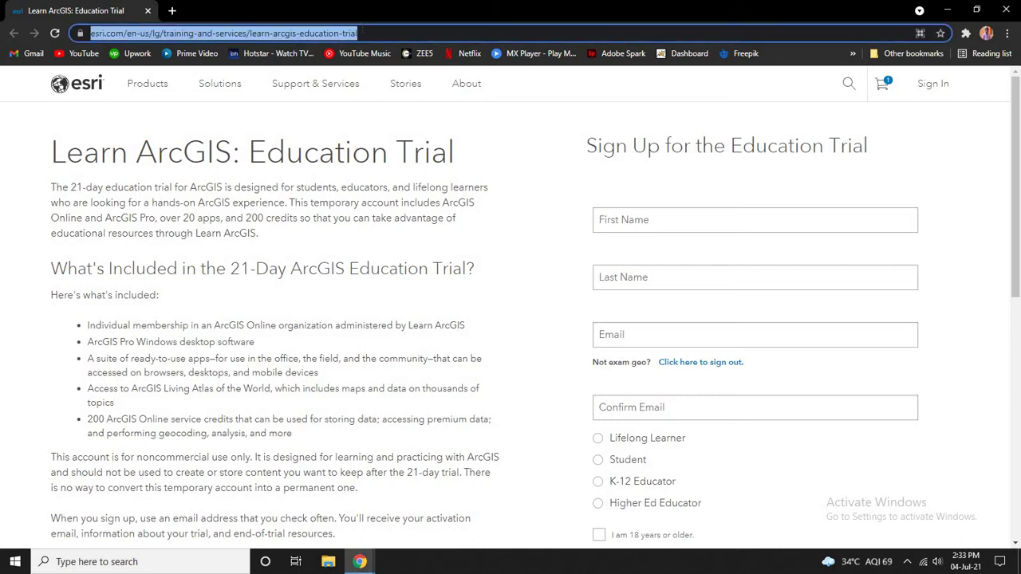
left_click(500, 166)
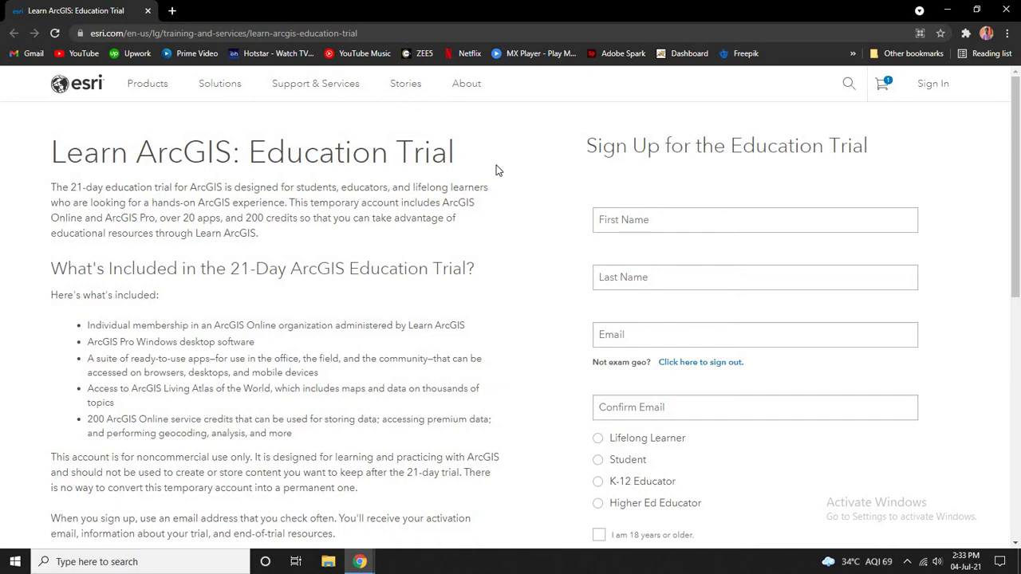
left_click(687, 220)
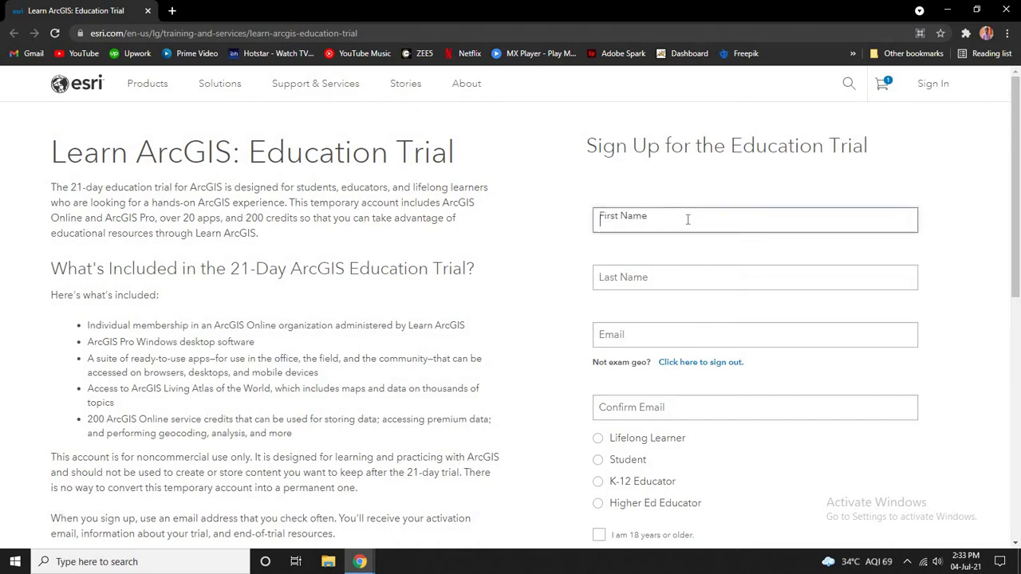
key("Tab")
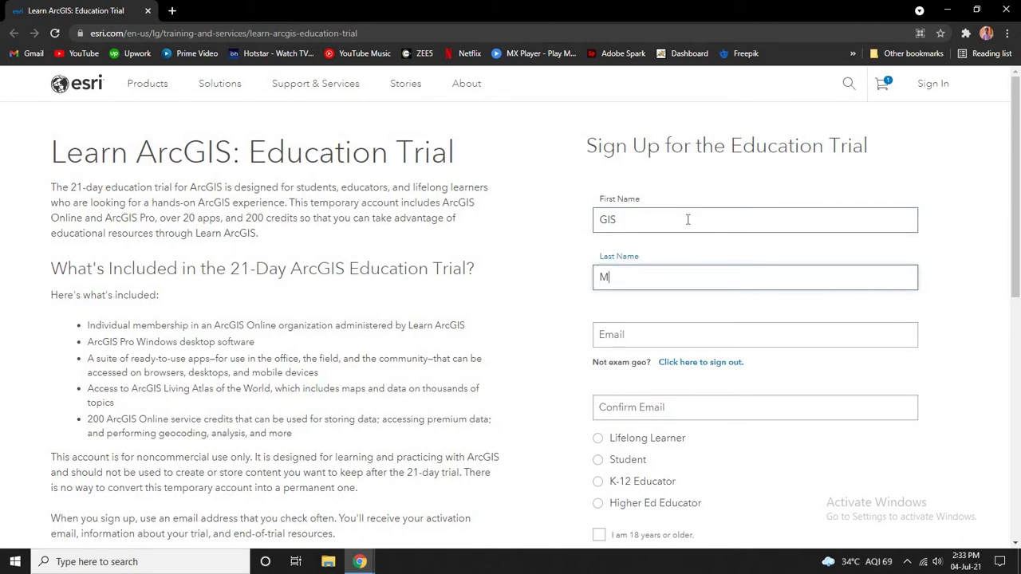
key("Tab")
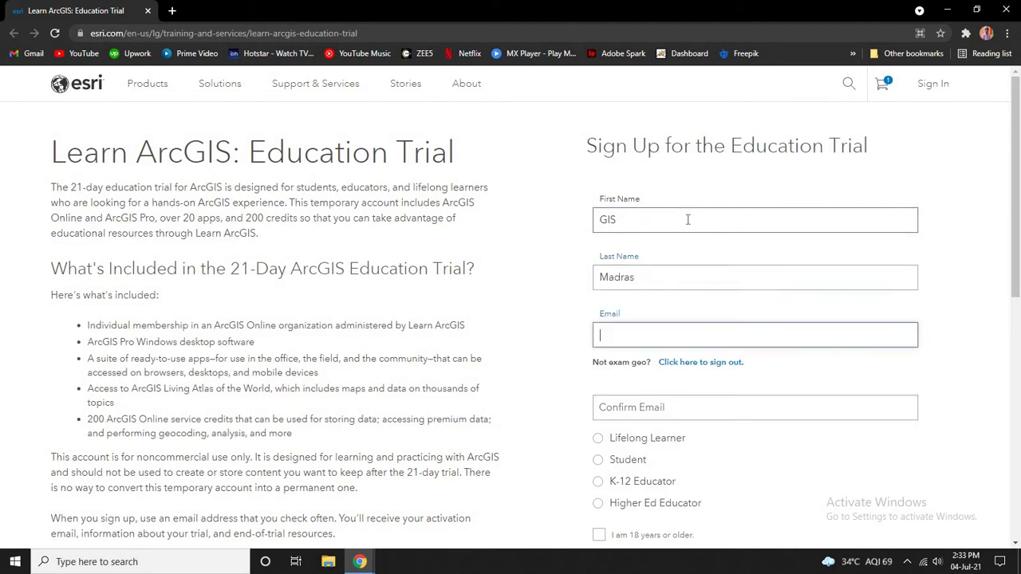
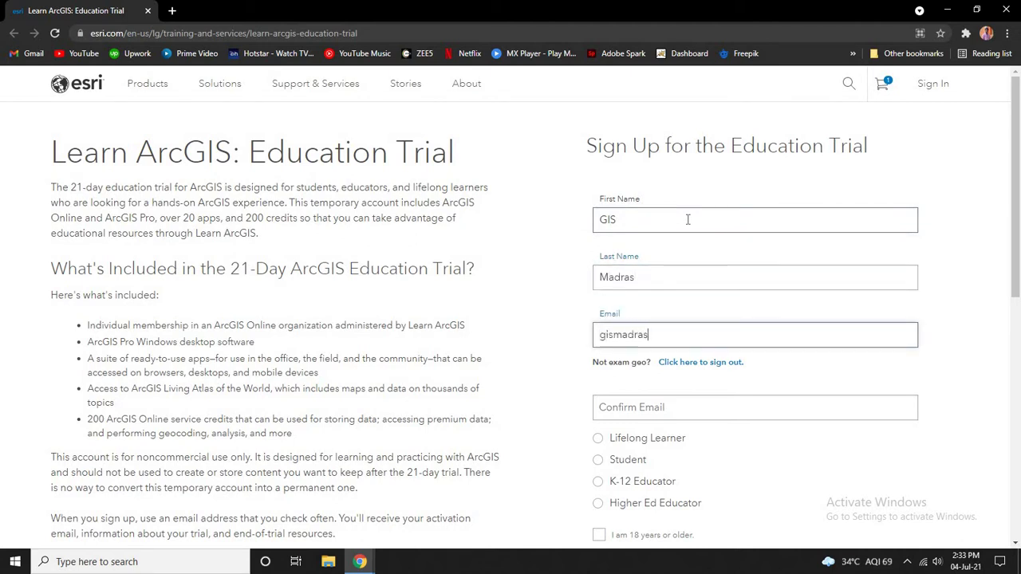
Step: Fill in the Confirm Email field with the same e-mail address
scroll(662, 271, "down", 1)
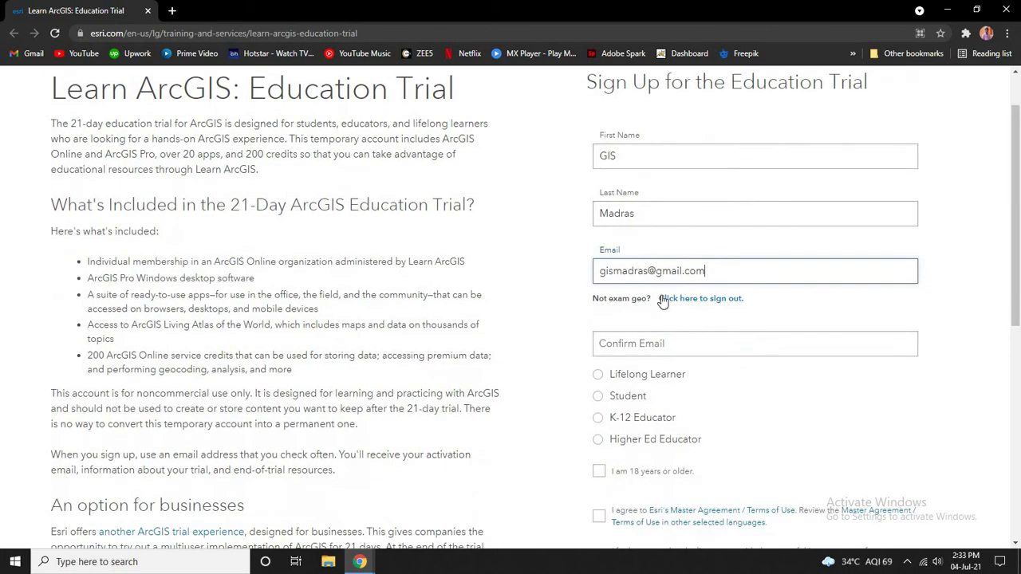
right_click(678, 352)
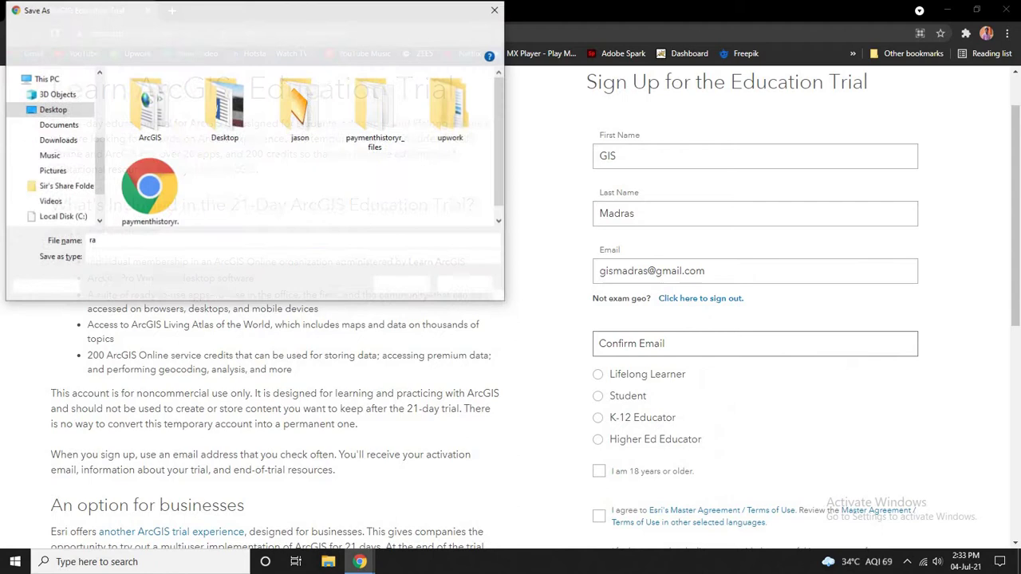
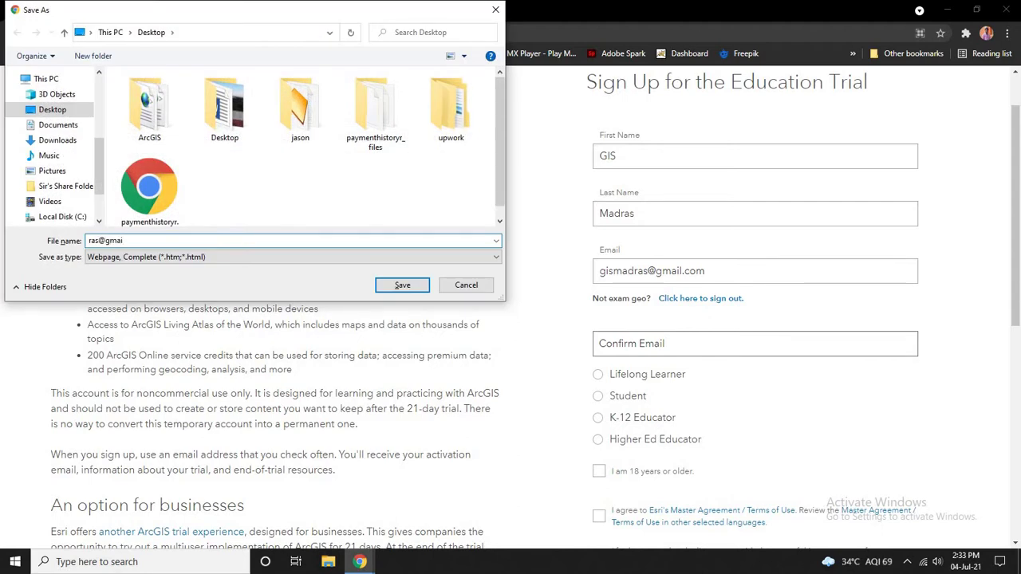
left_click(476, 287)
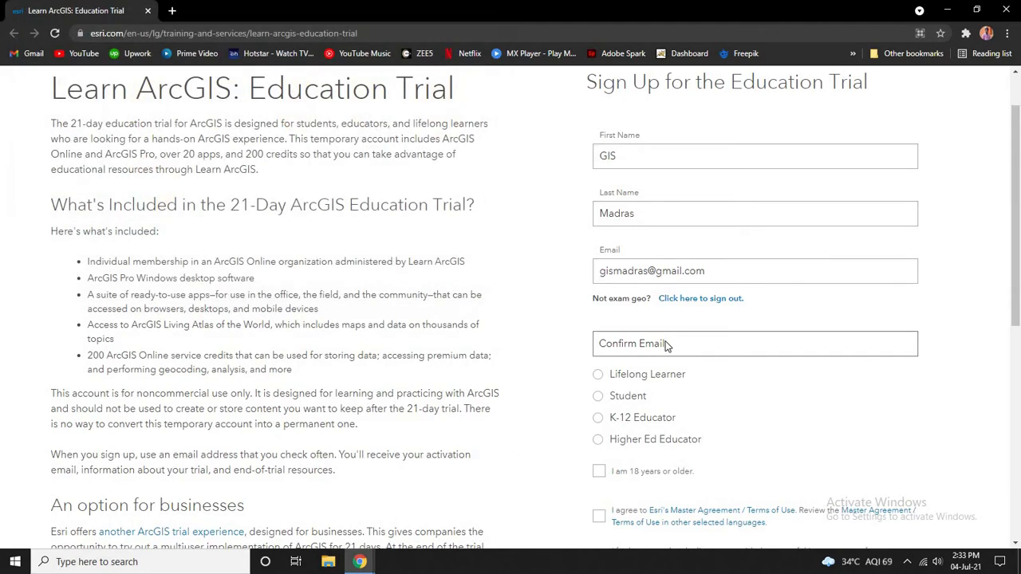
left_click(665, 343)
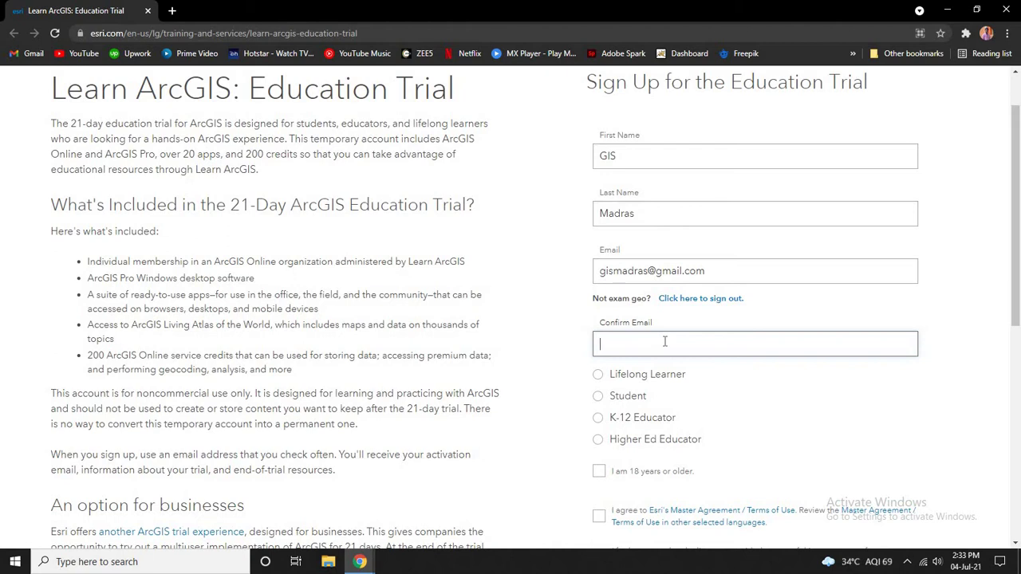
Step: Choose Student and tick the 18-or-older and Master Agreement boxes
scroll(697, 378, "down", 1)
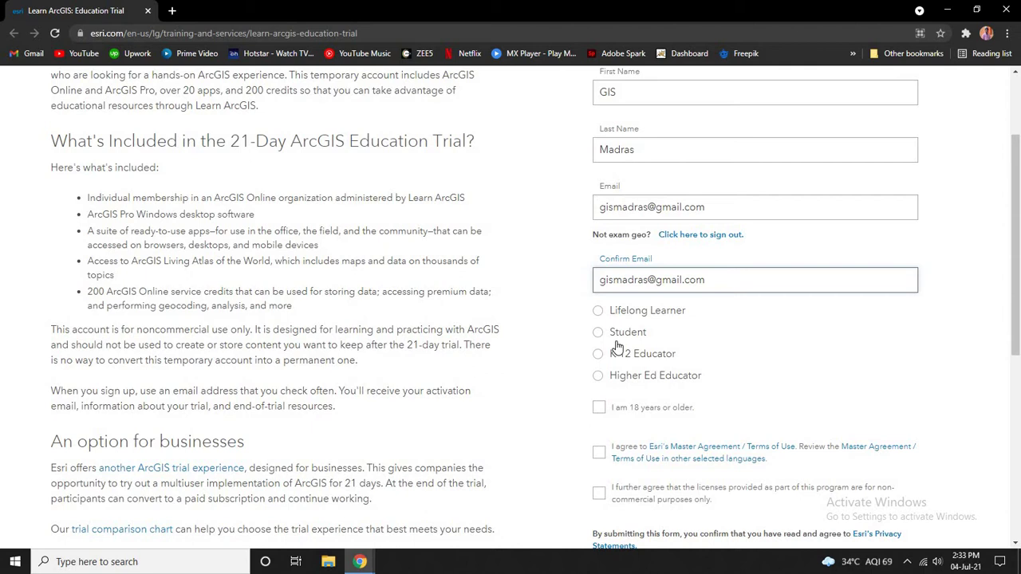
left_click(615, 333)
scroll(665, 353, "down", 1)
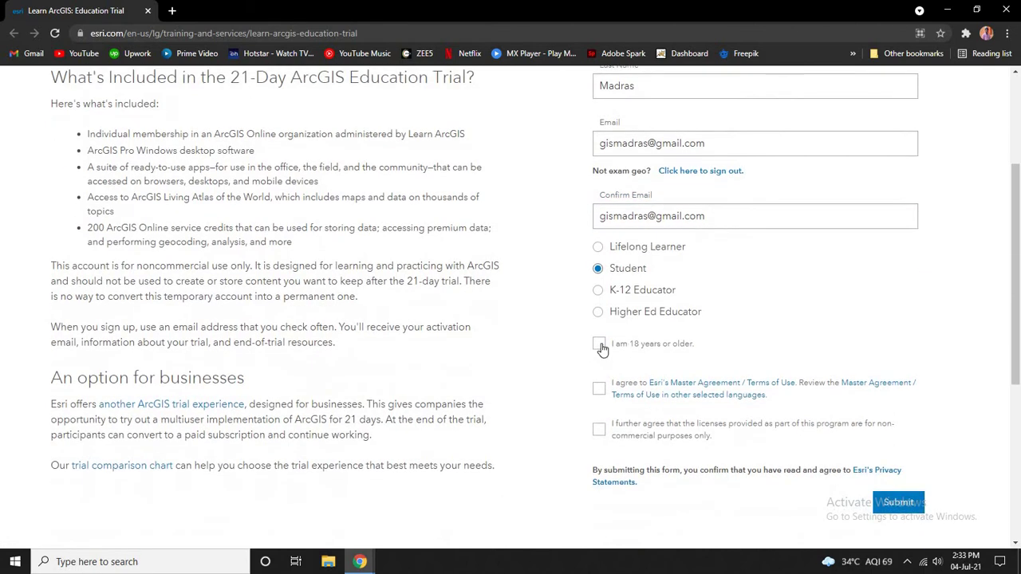
left_click(599, 344)
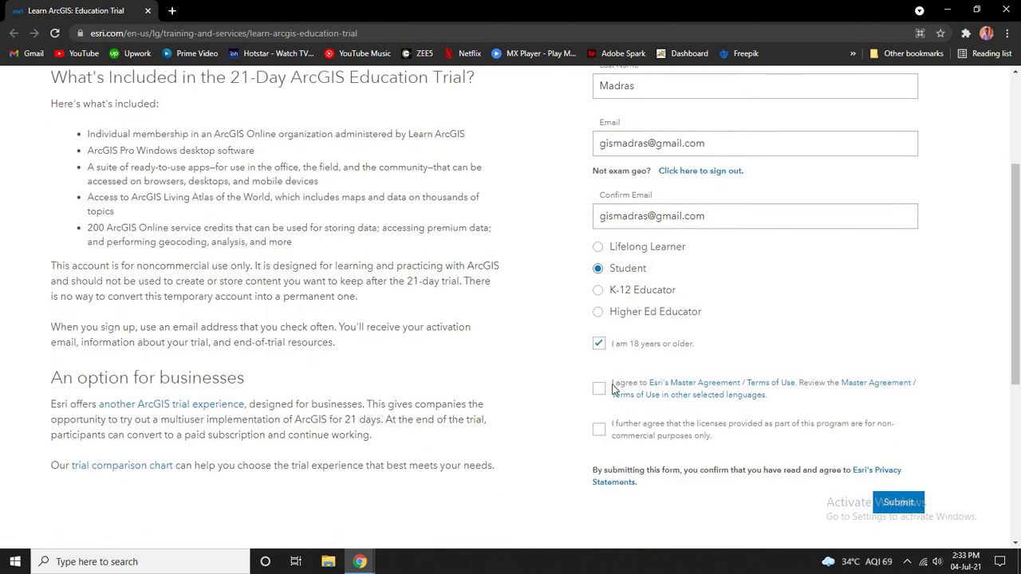
left_click(600, 389)
scroll(484, 349, "up", 3)
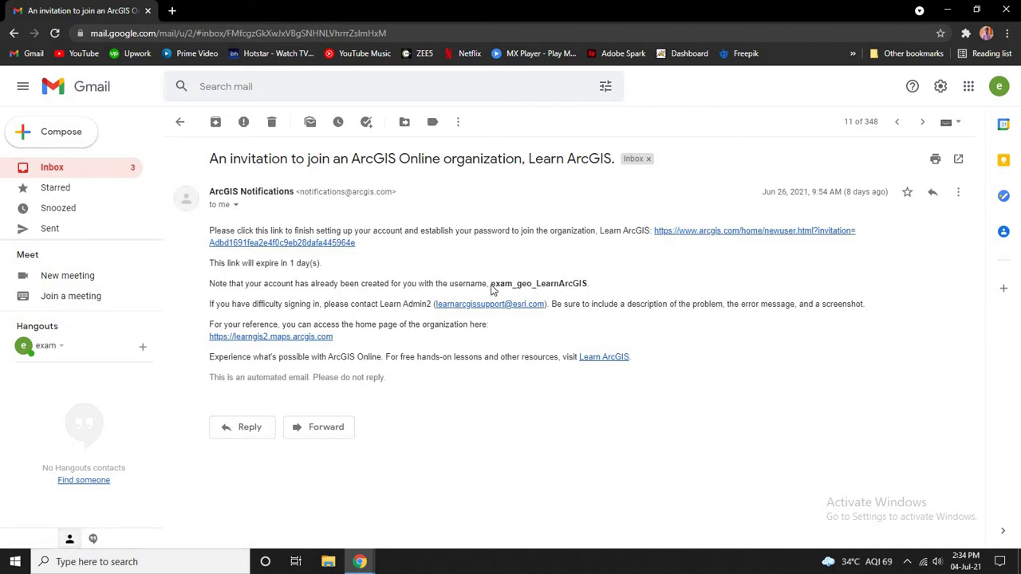
Step: Note the username in the invitation email and follow the learngis2.maps.arcgis.com link
left_click_drag(491, 285, 633, 287)
left_click(634, 286)
left_click_drag(492, 284, 626, 278)
left_click(625, 278)
left_click(308, 337)
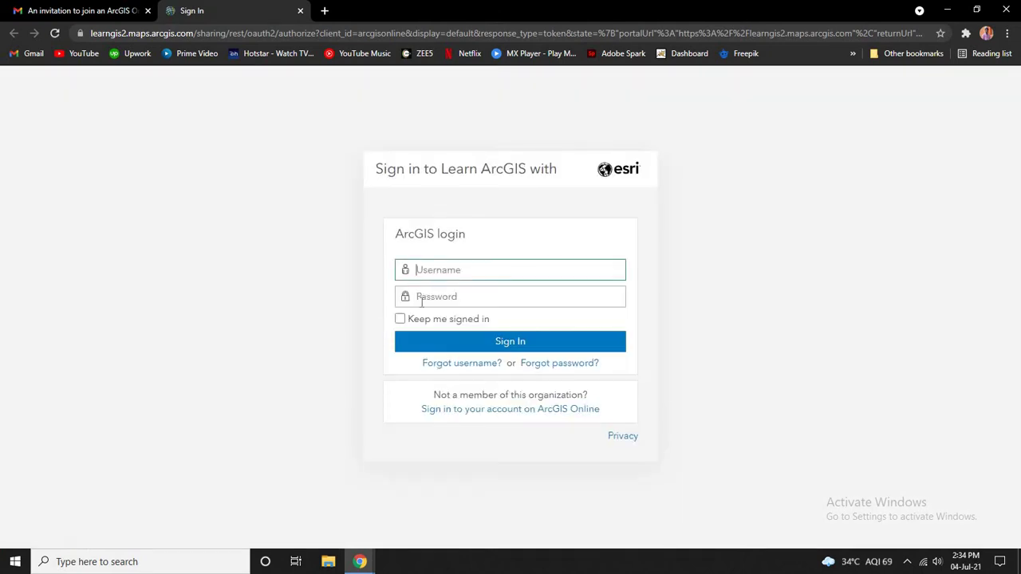
Step: Copy the account username from the email into the Username field and enter the password
left_click(80, 10)
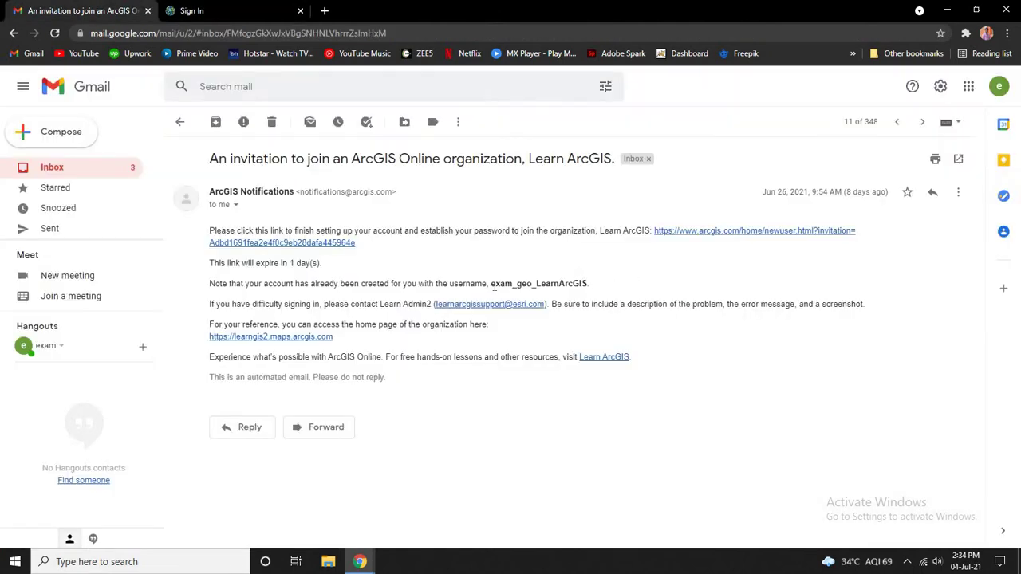
left_click_drag(491, 284, 591, 292)
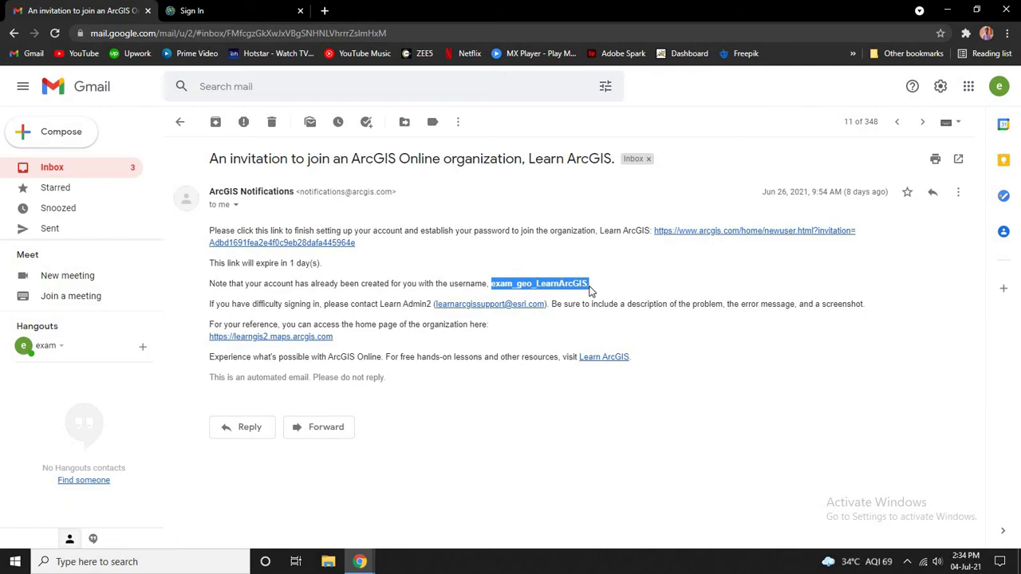
key("ctrl+c")
key("ctrl+Tab")
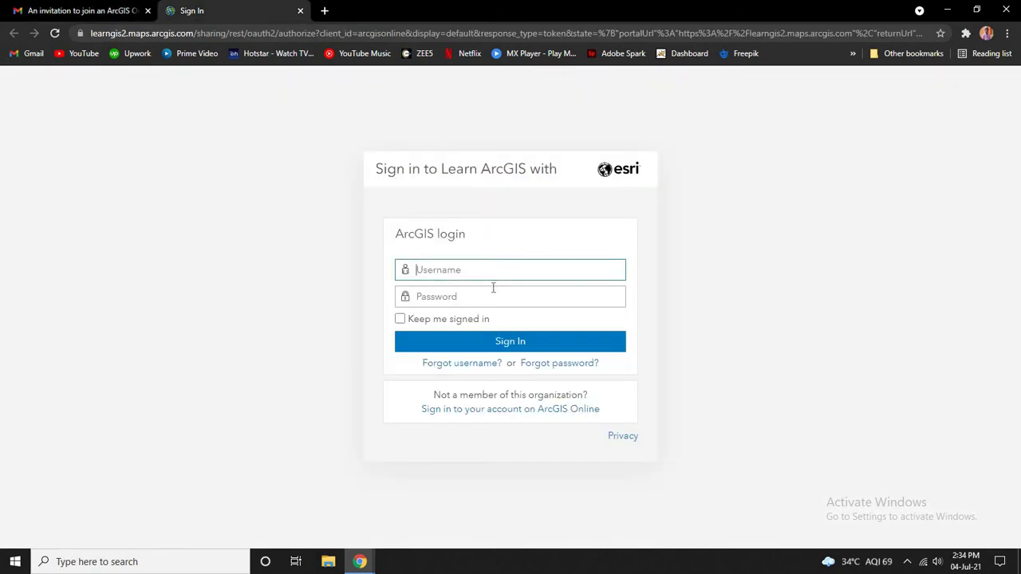
left_click(502, 269)
key("ctrl+v")
left_click(501, 296)
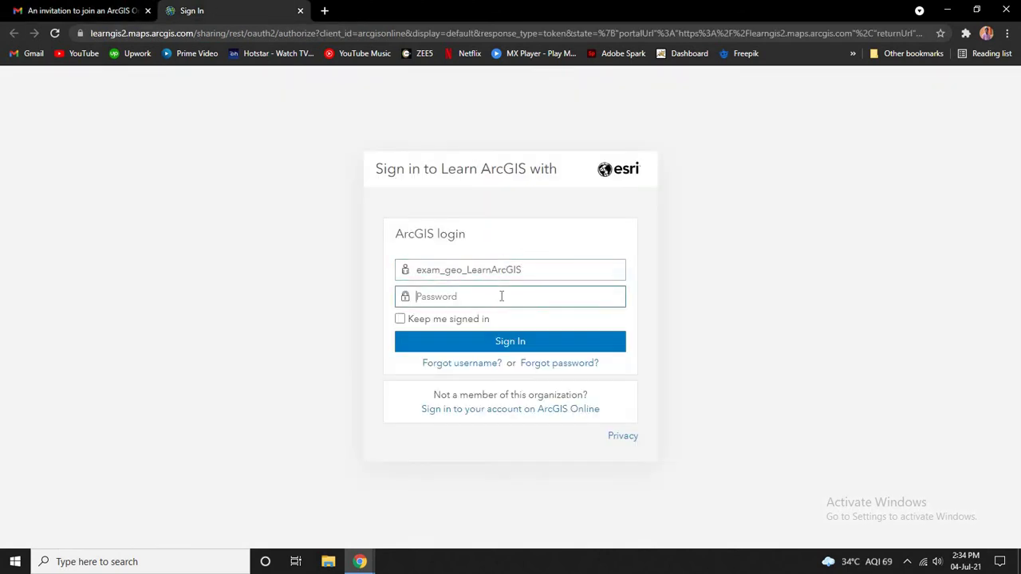
type("****")
Step: Sign in and accept the 'Welcome to your education trial!' notice with OK
left_click(510, 345)
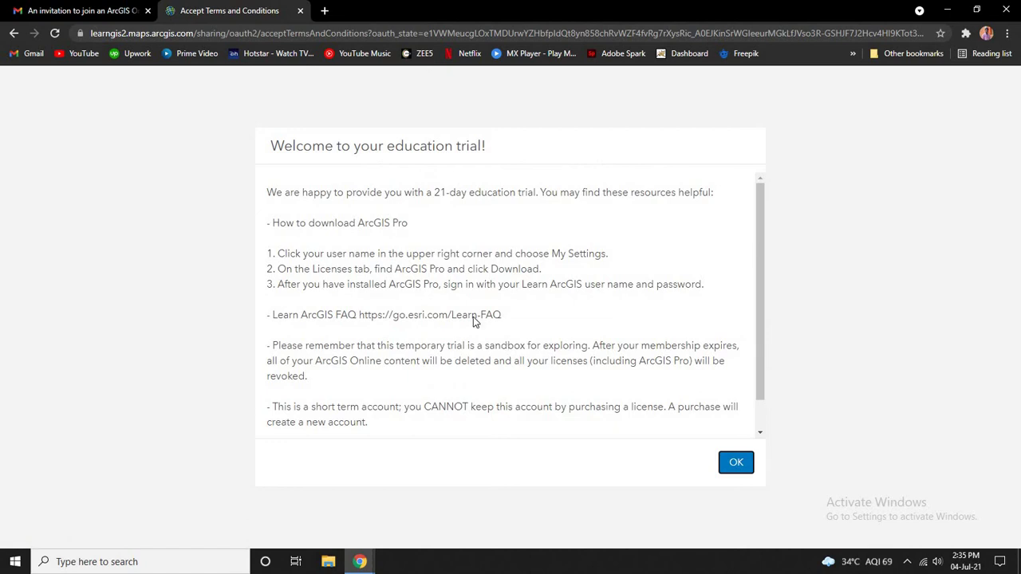
scroll(540, 333, "down", 1)
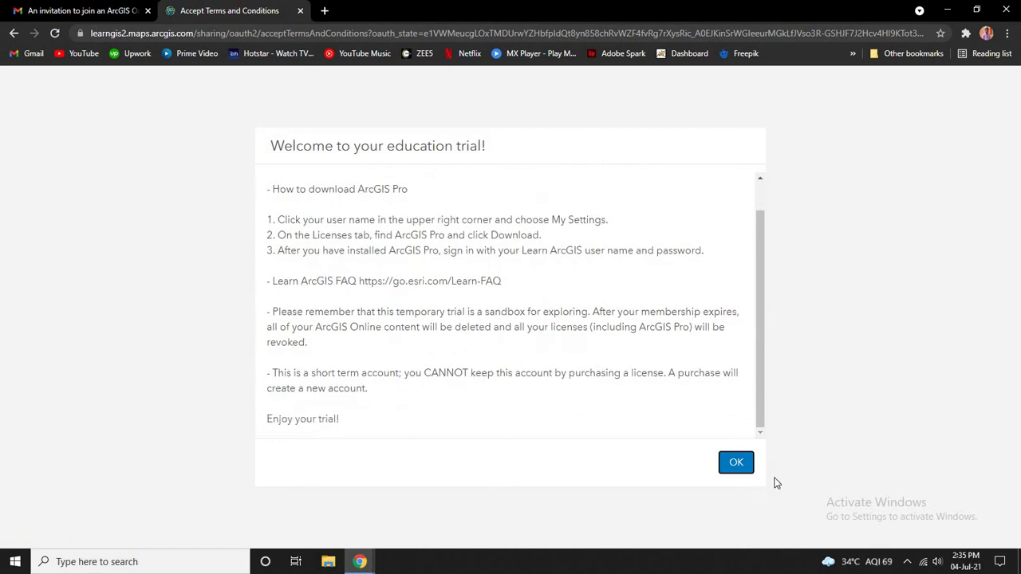
left_click(735, 463)
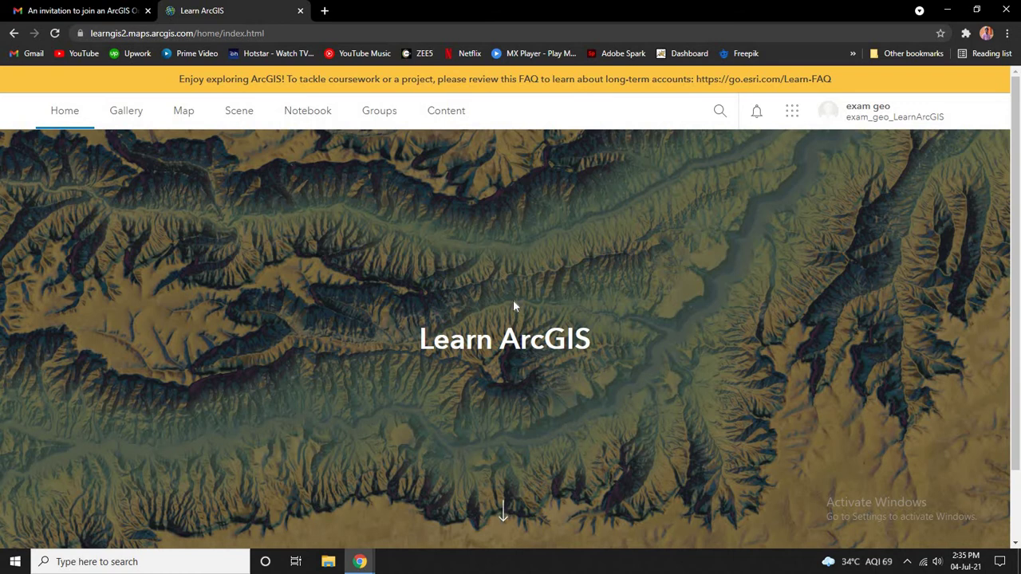
Step: Choose My settings from the user-name menu at top right
scroll(513, 300, "down", 1)
scroll(527, 305, "up", 1)
left_click(873, 114)
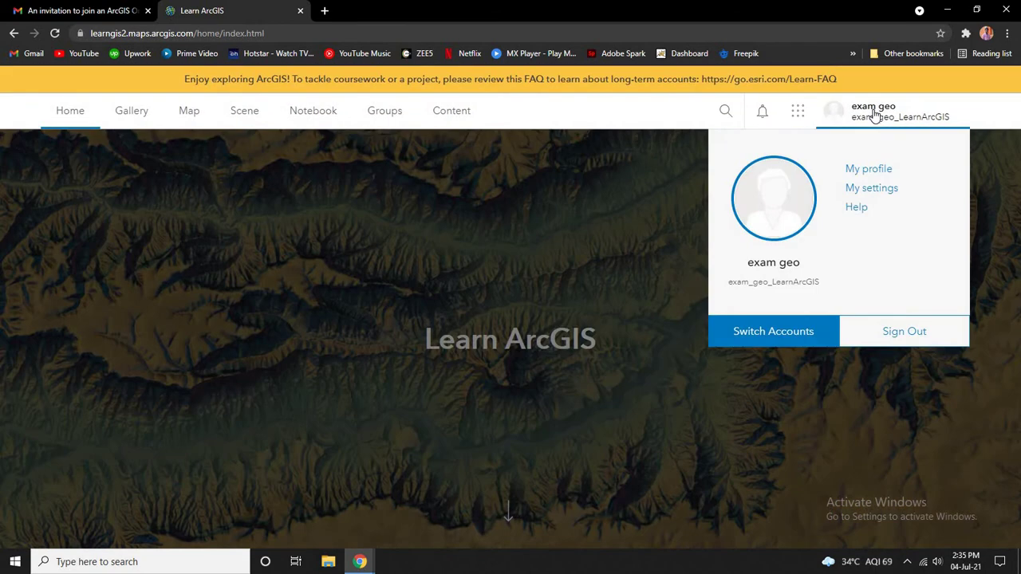
left_click(875, 190)
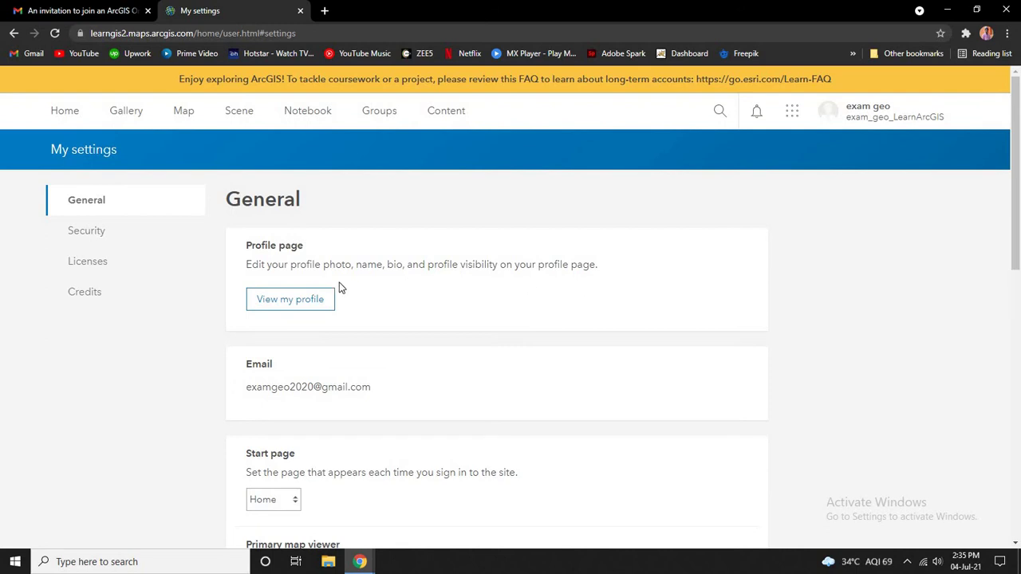
Step: Show the Licenses section and scroll to the ArcGIS Pro row with its Download link
left_click(89, 263)
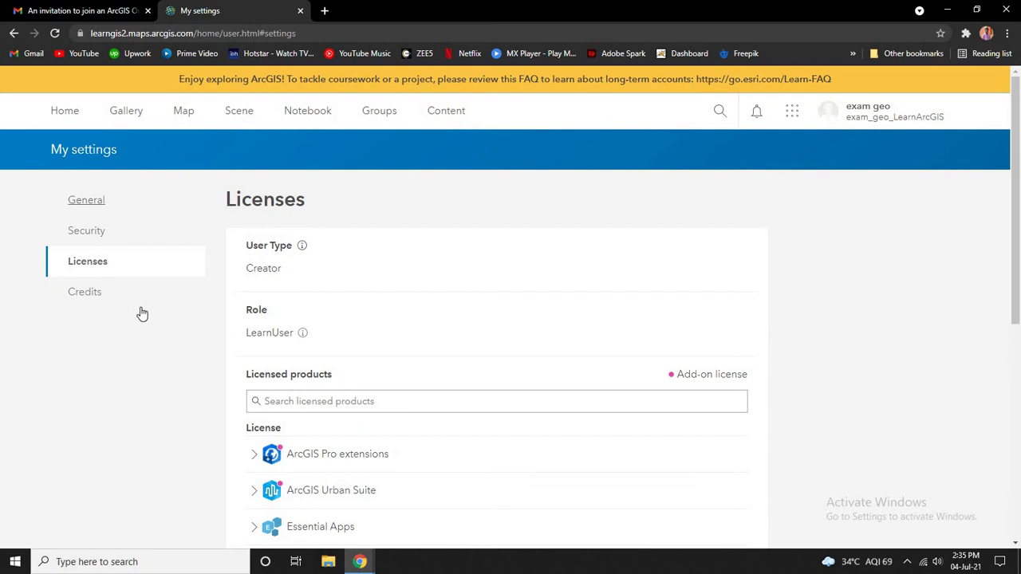
scroll(437, 266, "down", 1)
scroll(418, 266, "down", 2)
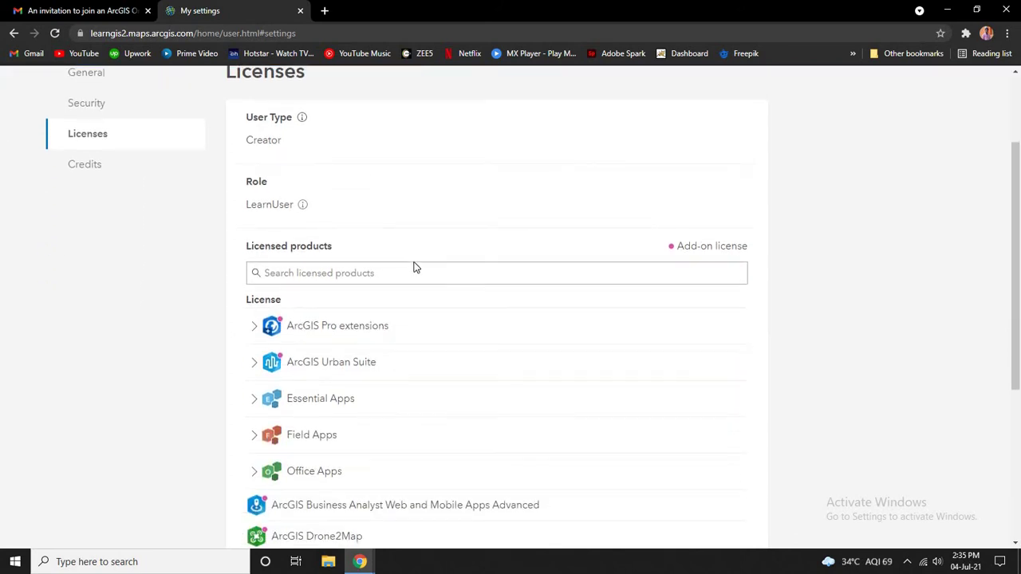
scroll(406, 232, "down", 2)
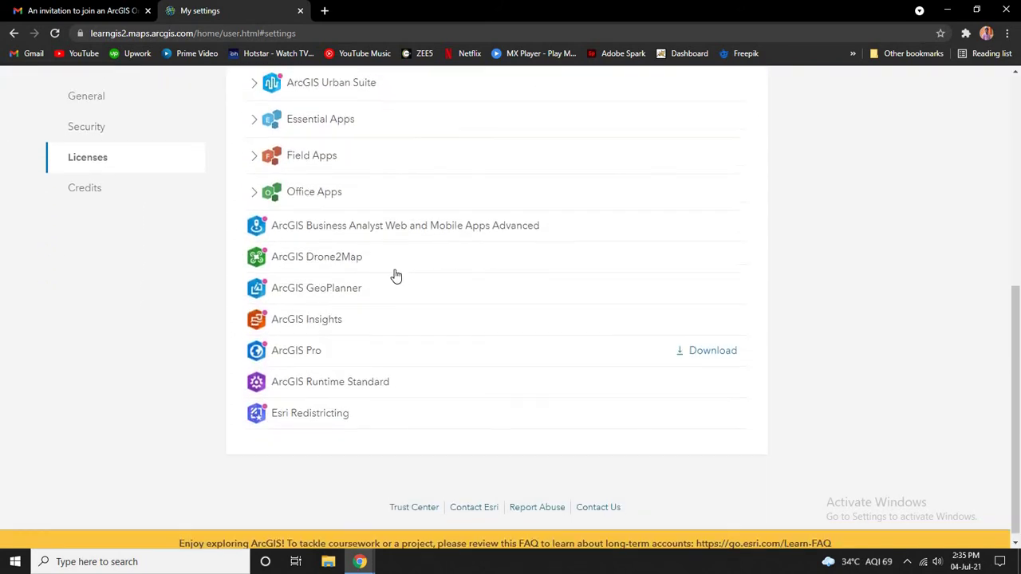
scroll(395, 275, "up", 1)
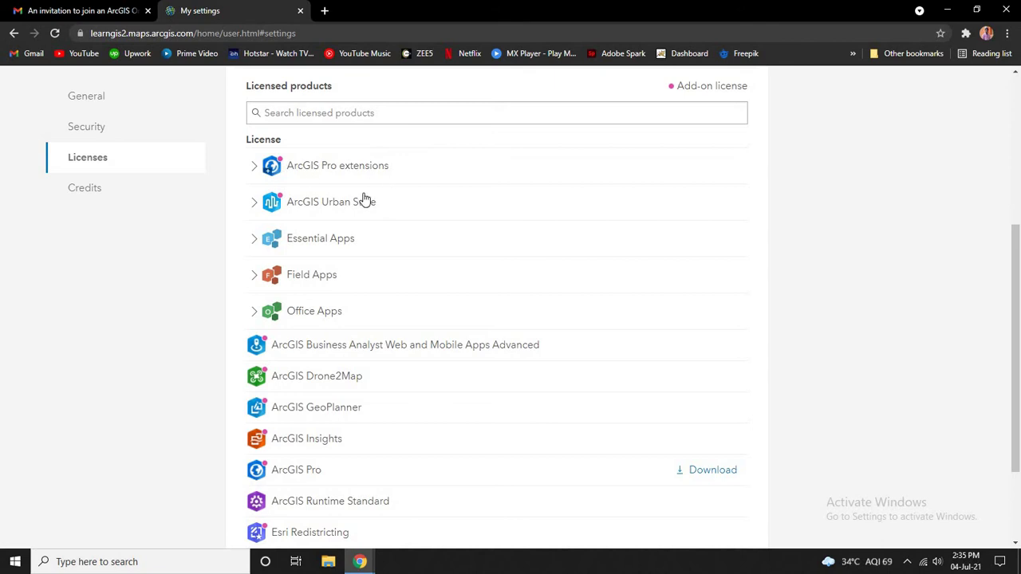
scroll(341, 199, "down", 1)
scroll(324, 212, "up", 1)
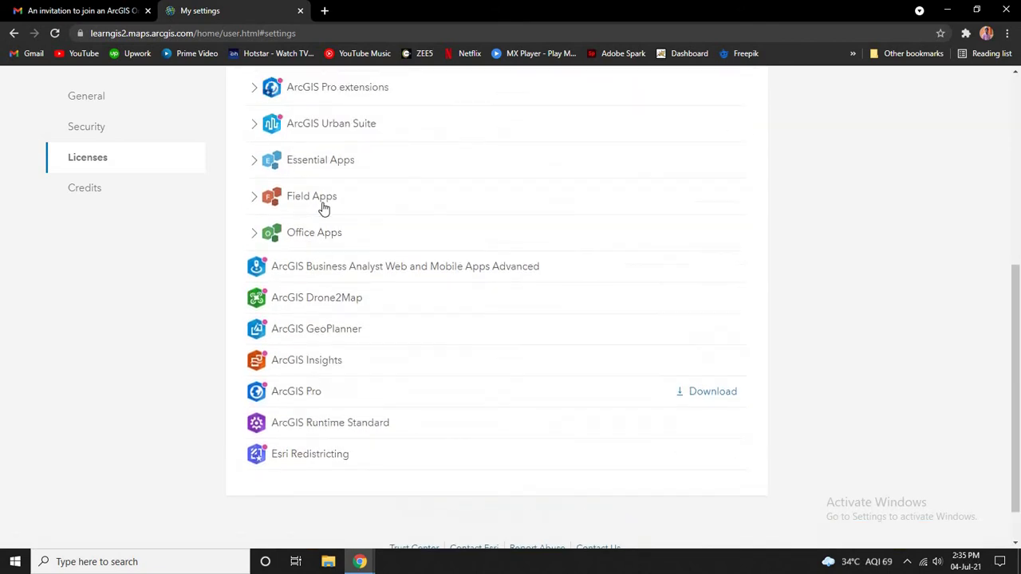
scroll(325, 211, "down", 1)
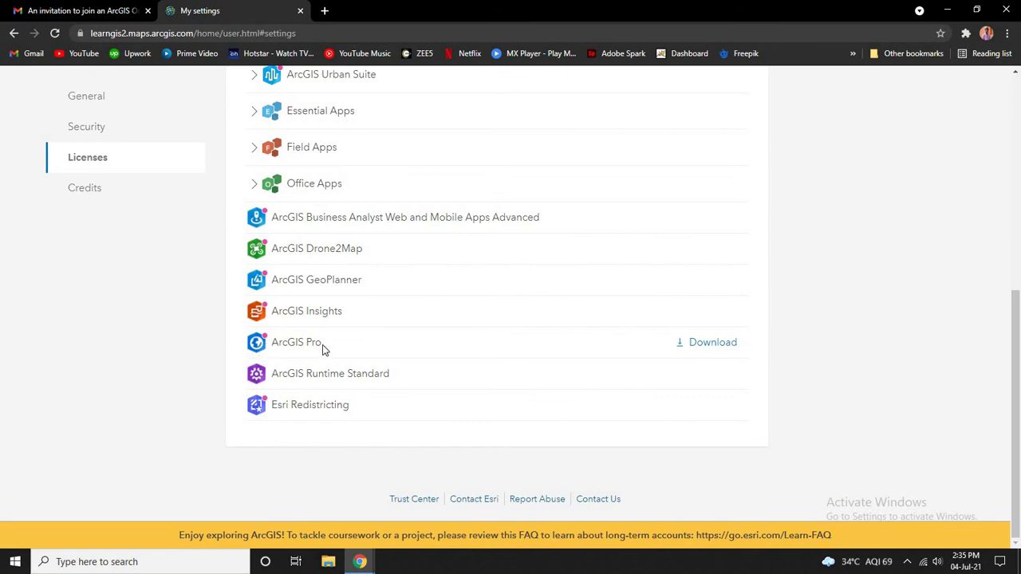
Step: Open ArcGIS Pro's download options, keep English (Version 2.8), then cancel the Save As dialog
left_click(712, 343)
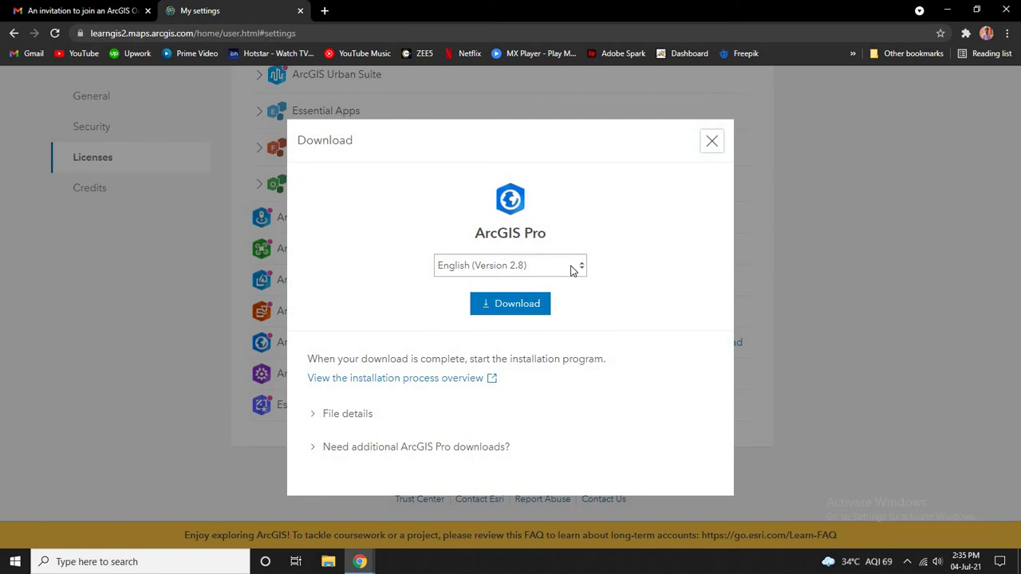
left_click(583, 271)
left_click(650, 270)
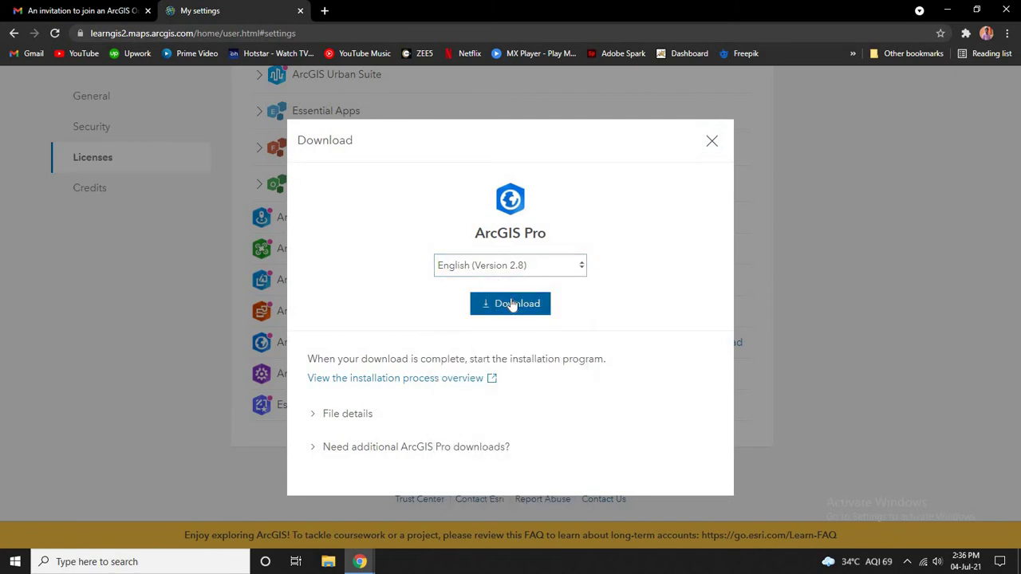
left_click(517, 305)
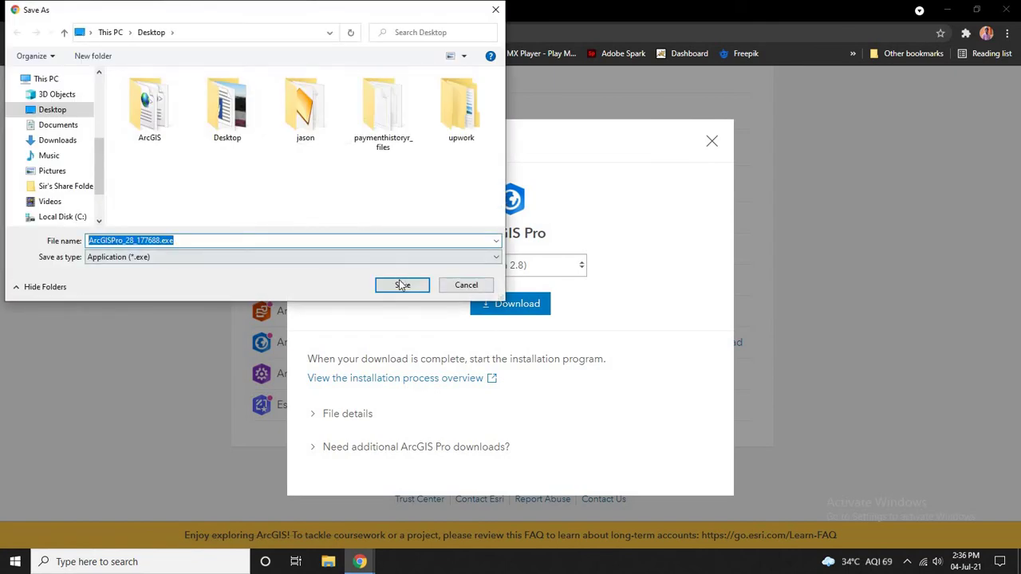
left_click(466, 285)
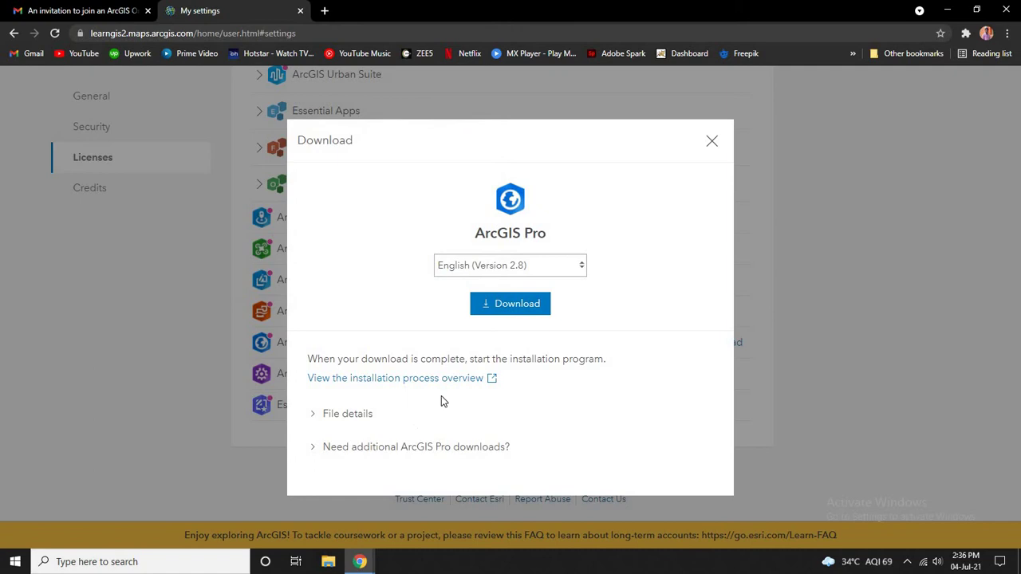
Step: Run ArcGISPro_28_177688.exe from the Downloads folder in File Explorer
left_click(711, 141)
left_click(328, 560)
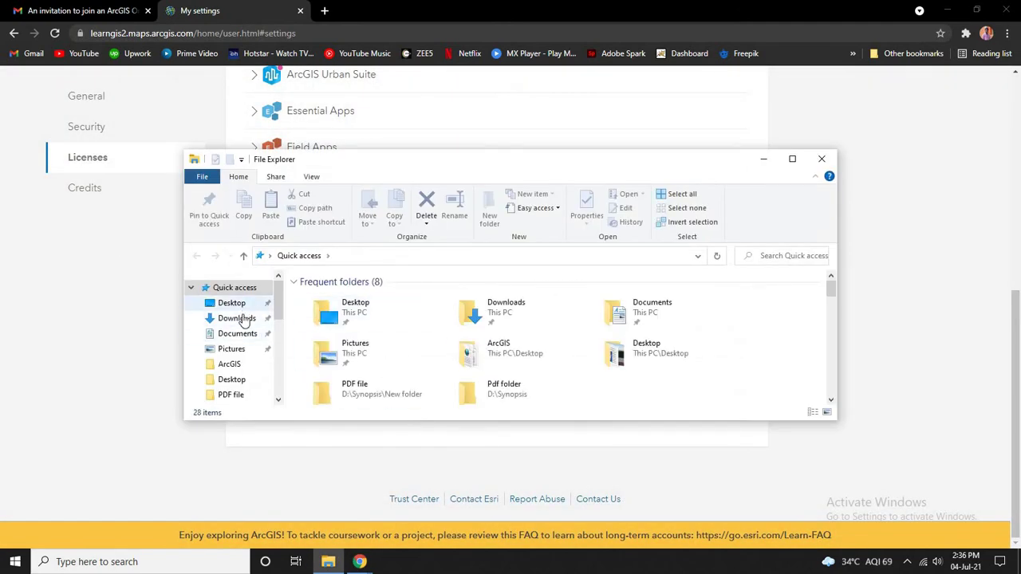
left_click(237, 319)
left_click(793, 159)
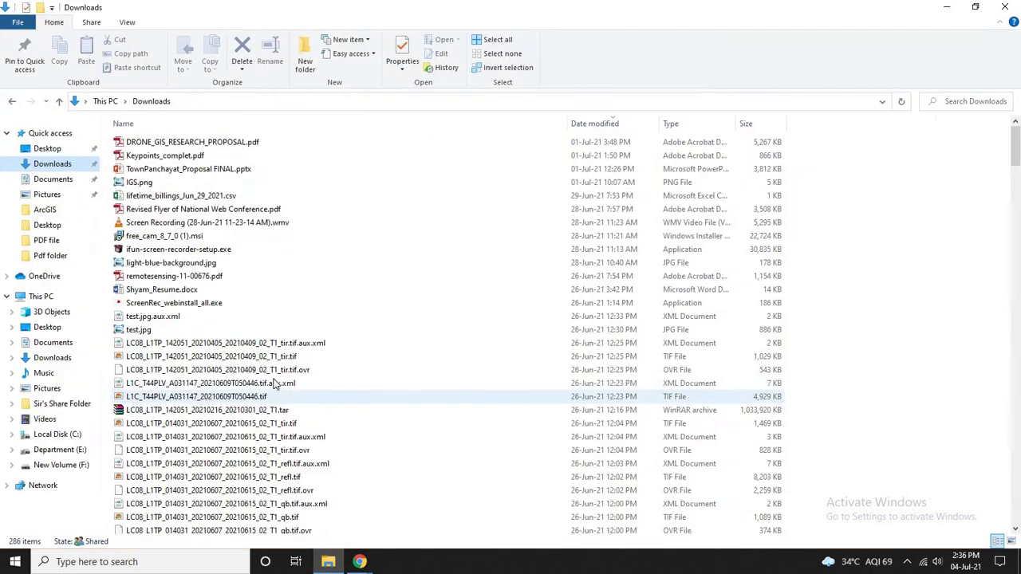
scroll(164, 364, "down", 5)
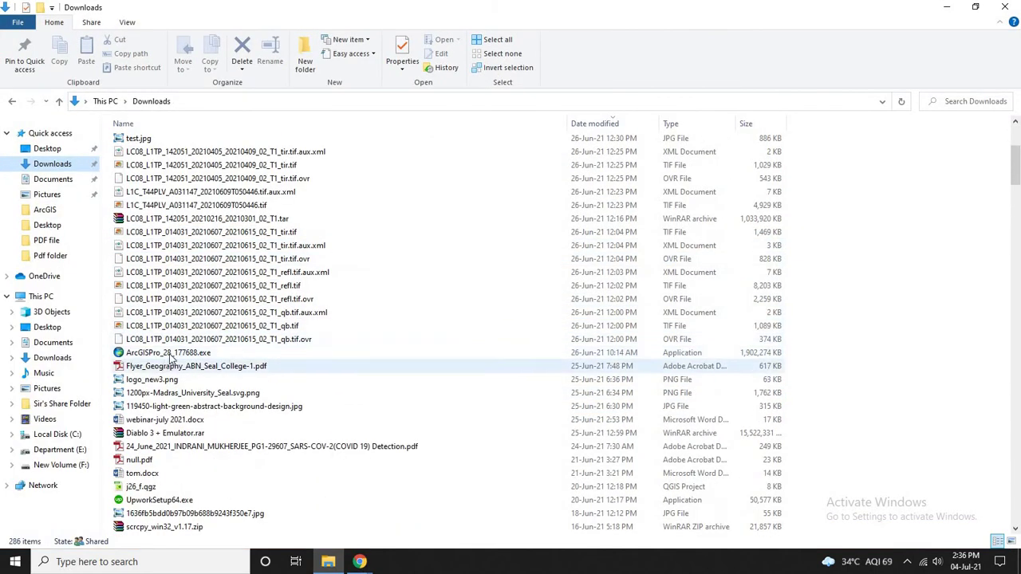
double_click(170, 355)
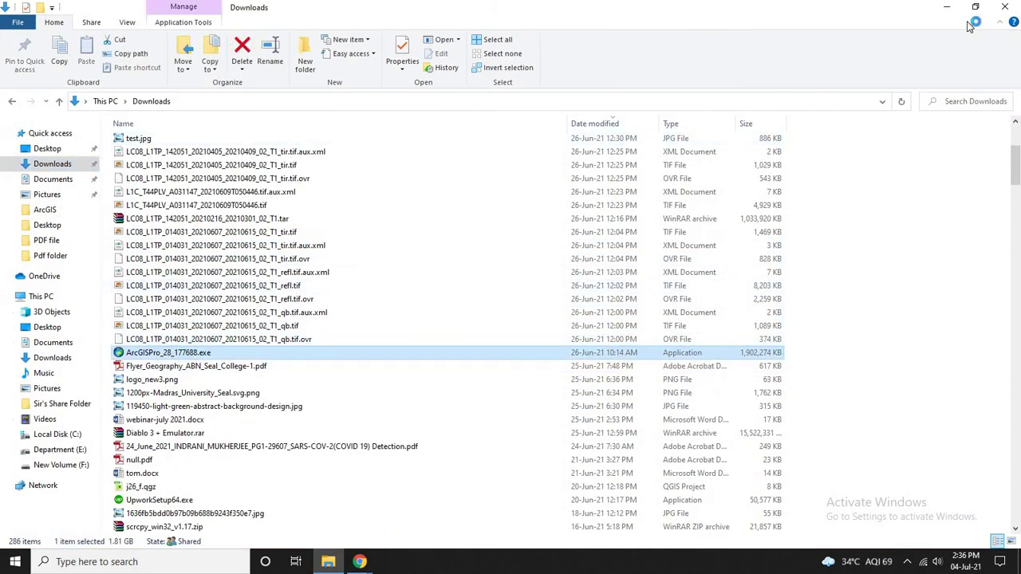
left_click(947, 6)
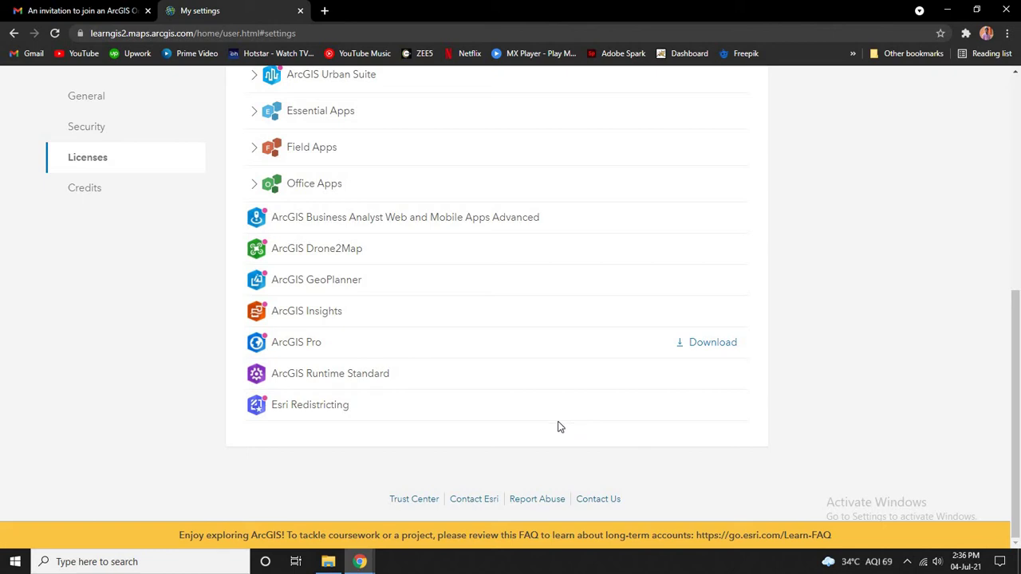
left_click(327, 561)
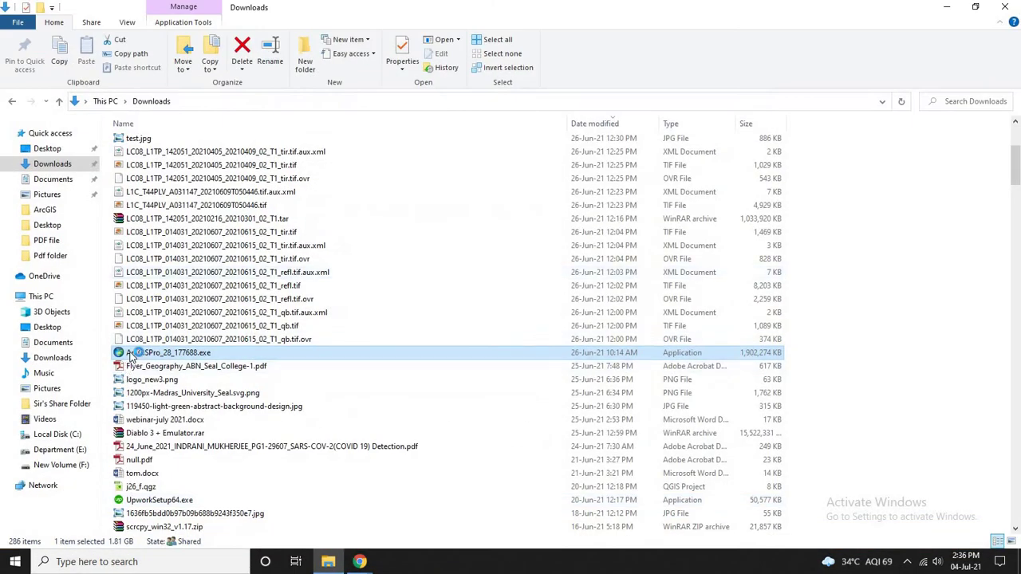
left_click(328, 561)
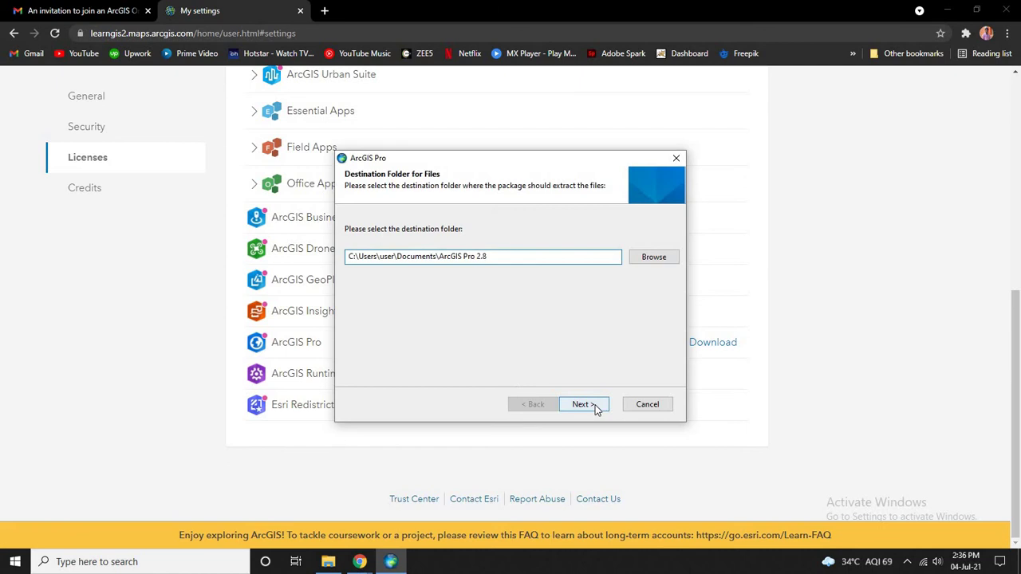
Step: Extract to the default ArcGIS Pro 2.8 folder, overwriting all conflicting files such as ArcGISPro.cab
left_click(588, 406)
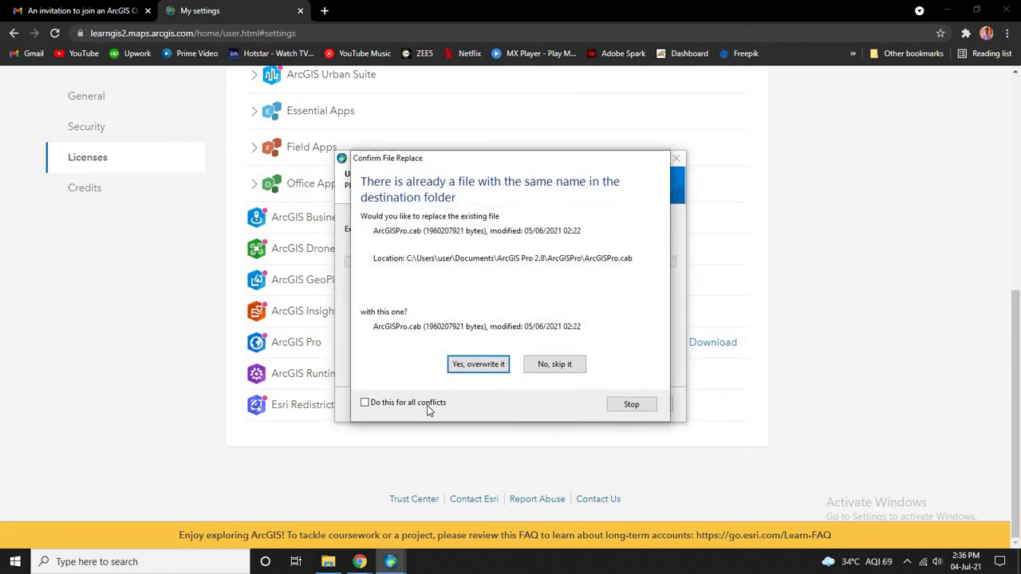
left_click_drag(557, 170, 601, 151)
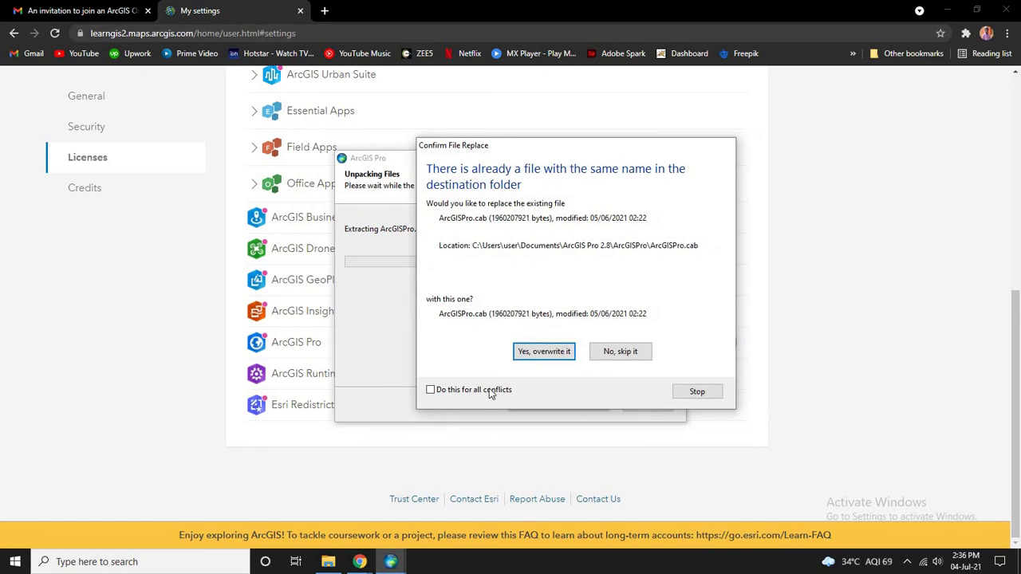
left_click(489, 391)
left_click(544, 352)
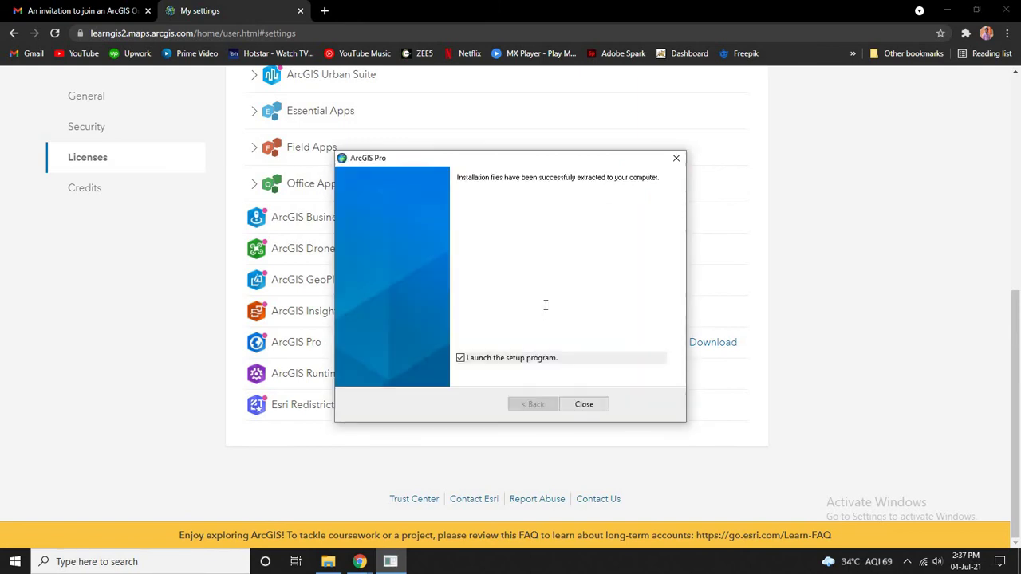
Step: Launch setup, step past the modify and feature pages, then cancel and finish the wizard
left_click(584, 405)
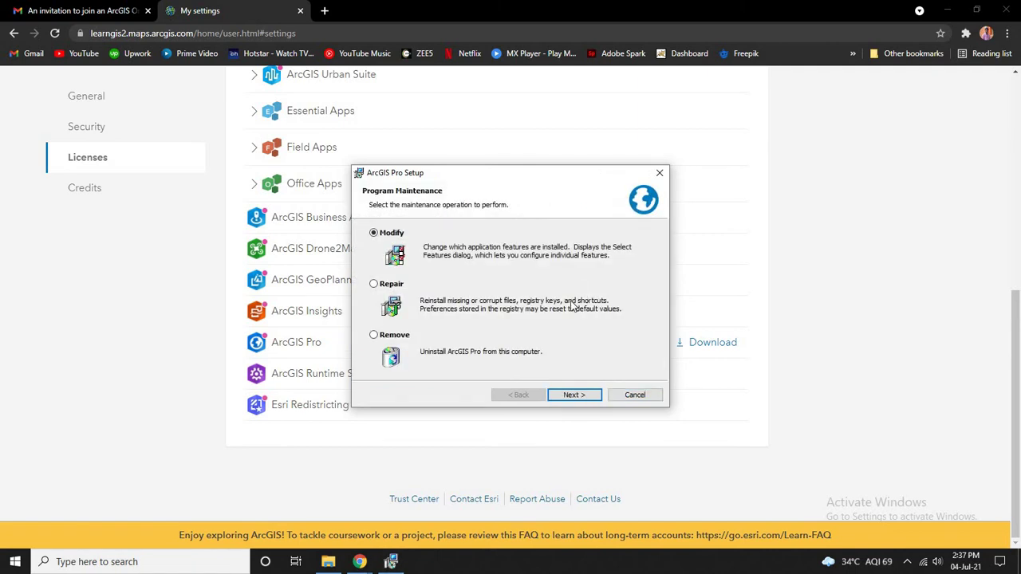
left_click(576, 393)
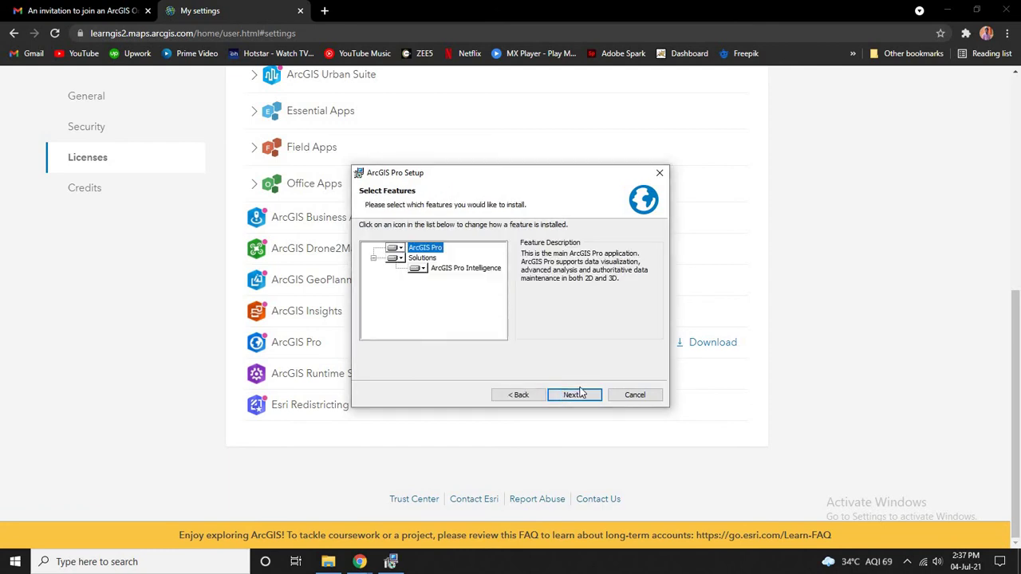
left_click(579, 396)
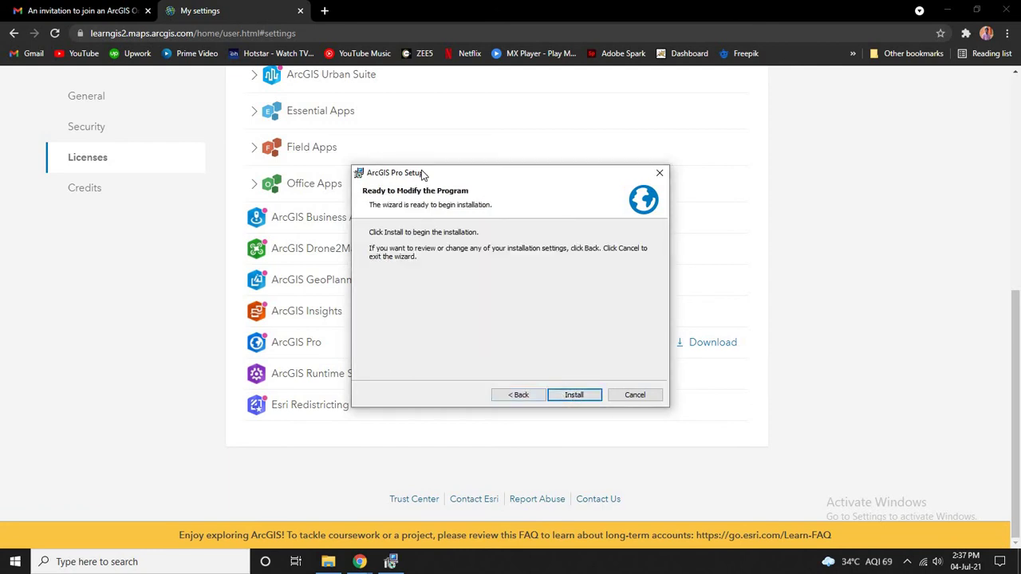
left_click_drag(527, 172, 515, 177)
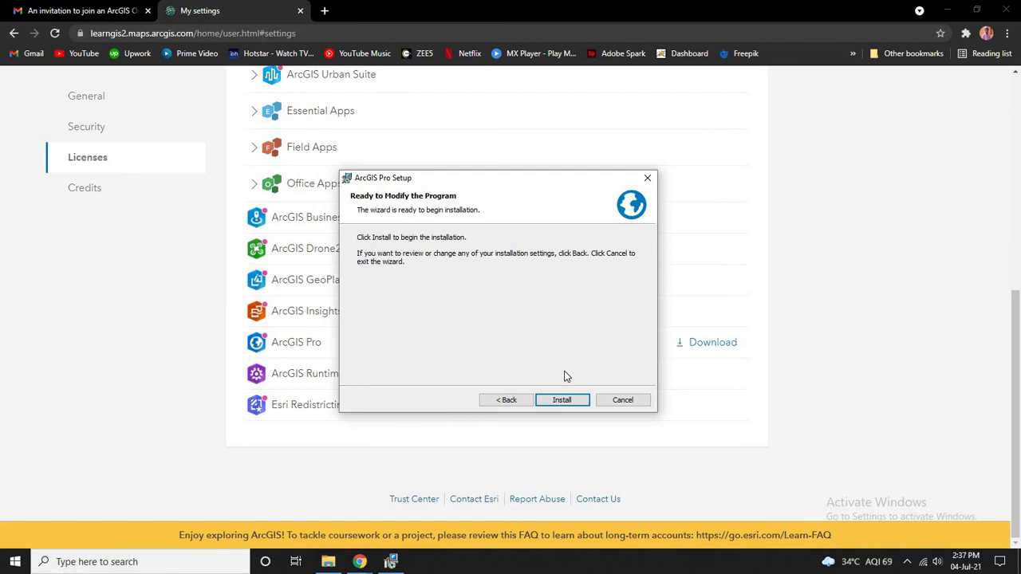
left_click(619, 399)
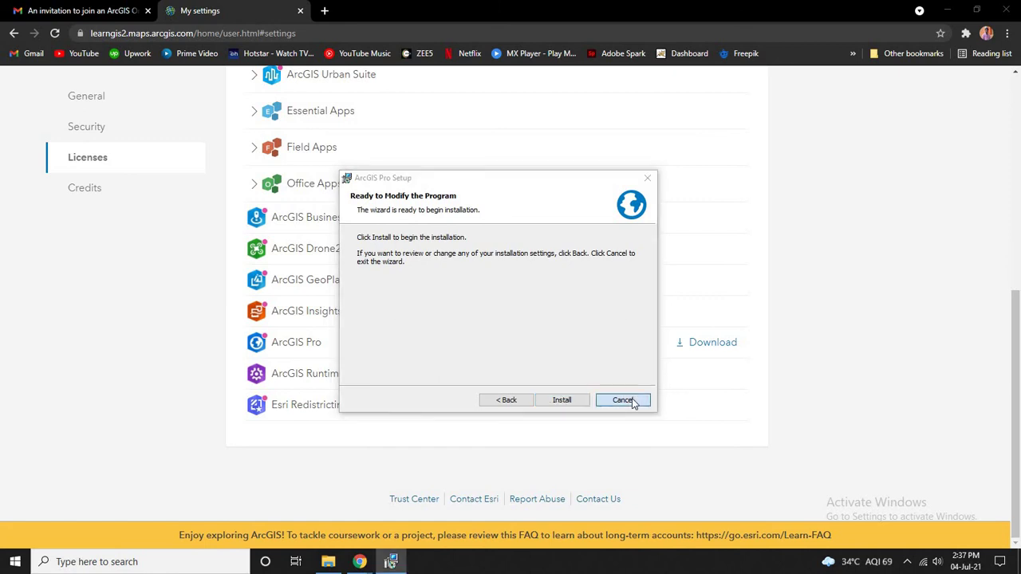
key("Return")
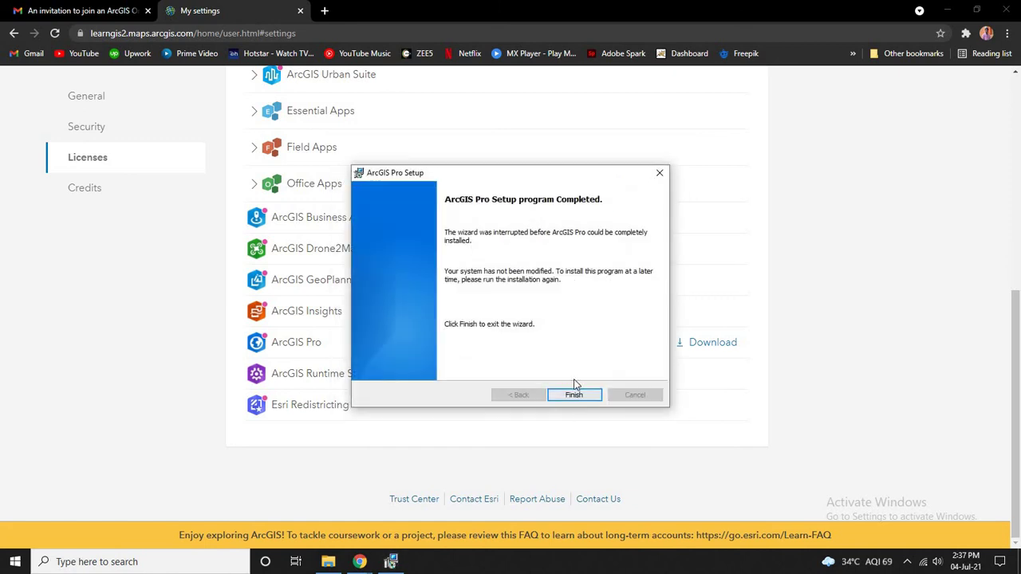
left_click(574, 393)
Step: Launch ArcGIS Pro from the Recently added list in the Start menu
left_click(15, 561)
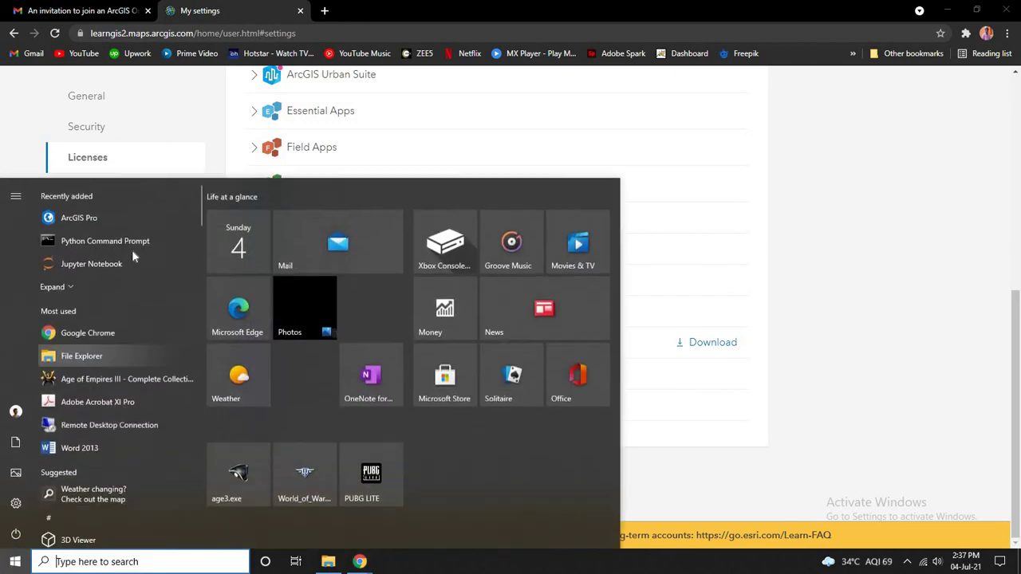
left_click(77, 218)
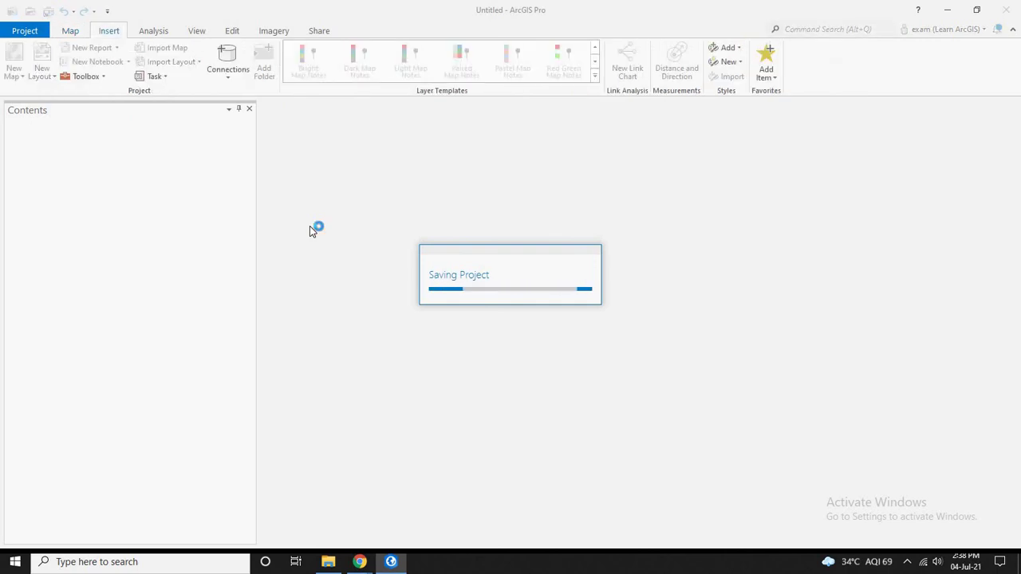
Step: Look through the Map, Project and Insert ribbon tabs of the empty Untitled project
left_click(71, 32)
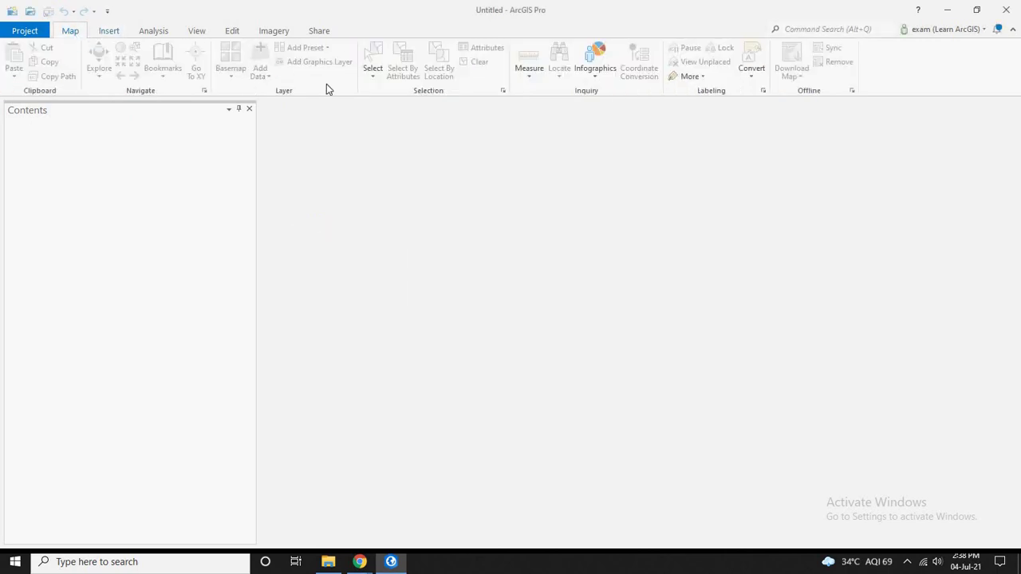
left_click(48, 28)
key("Escape")
left_click(110, 32)
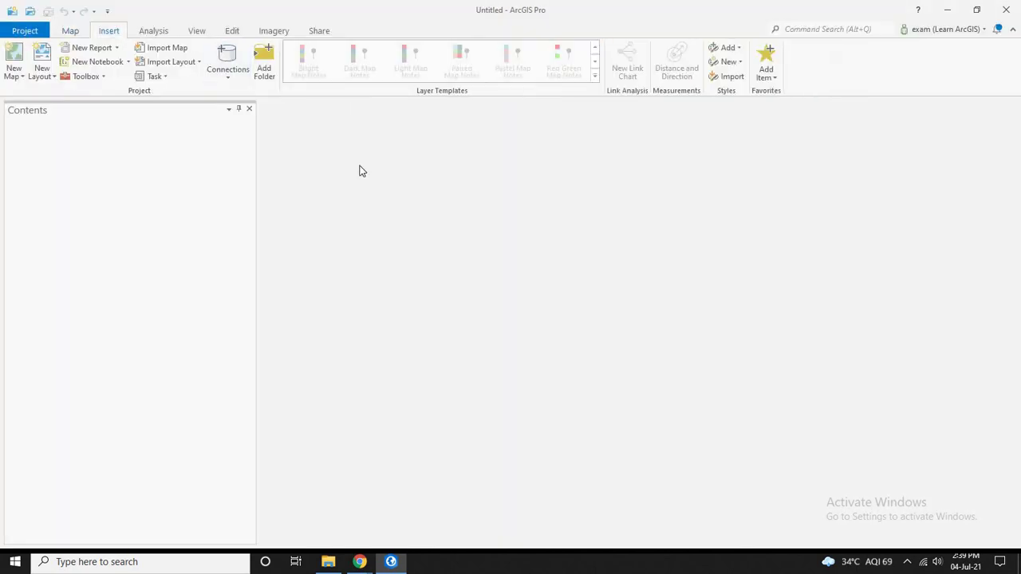